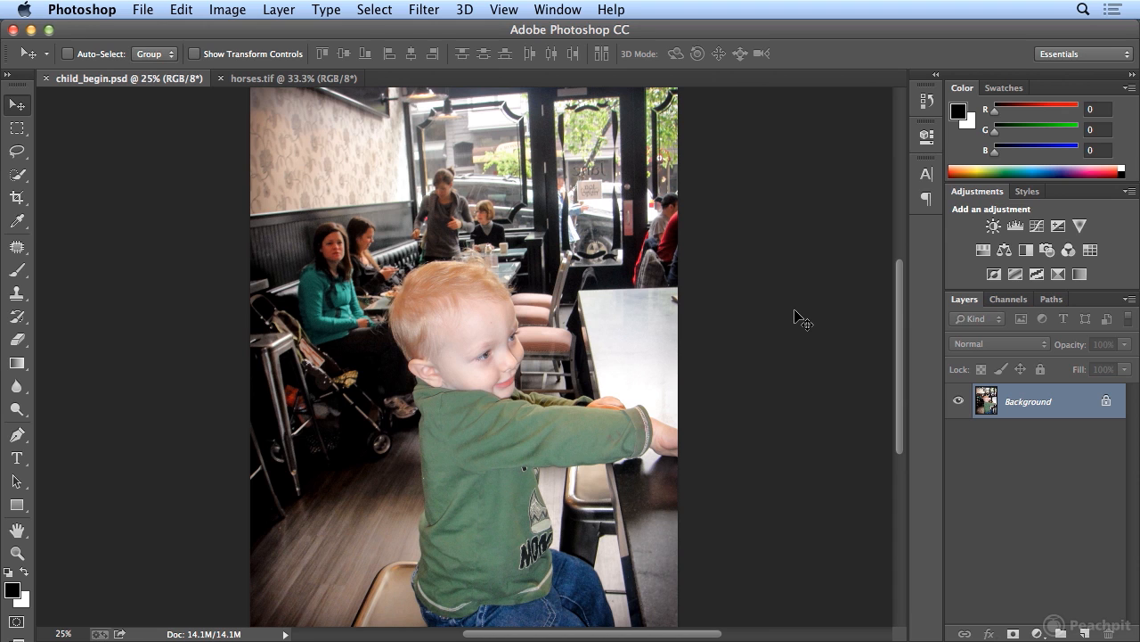
left_click(260, 80)
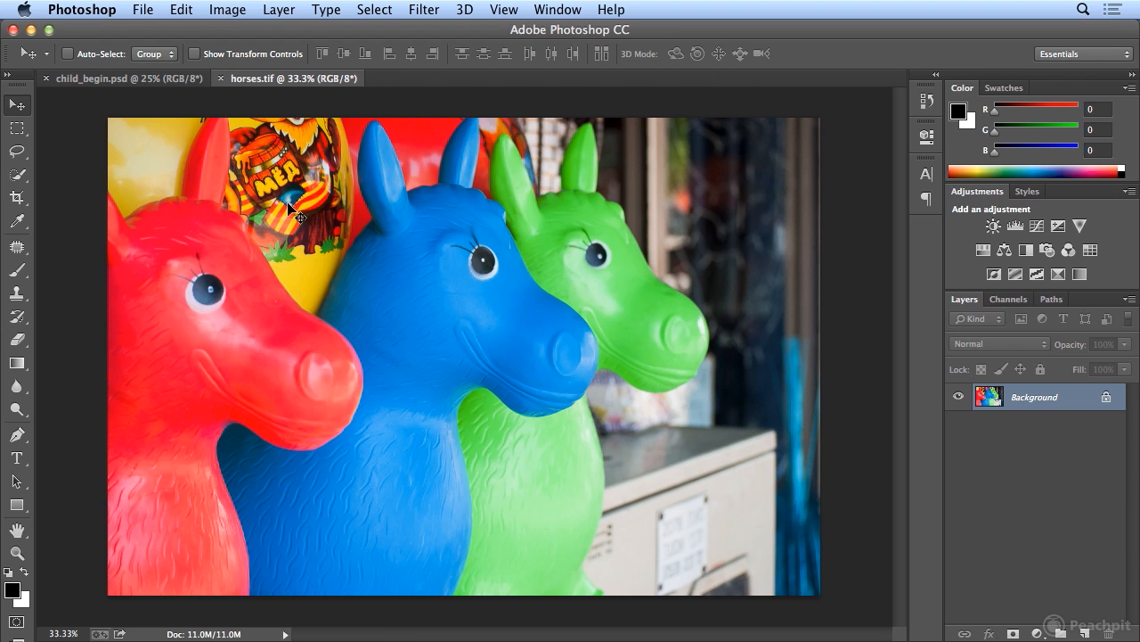
left_click(89, 79)
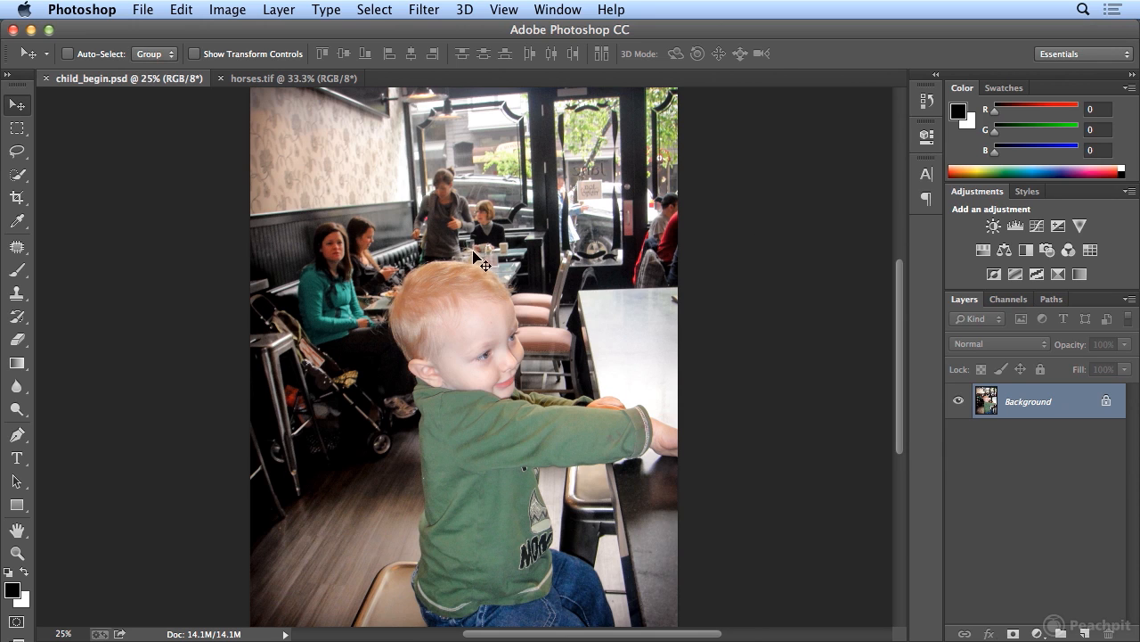
left_click_drag(899, 319, 899, 346)
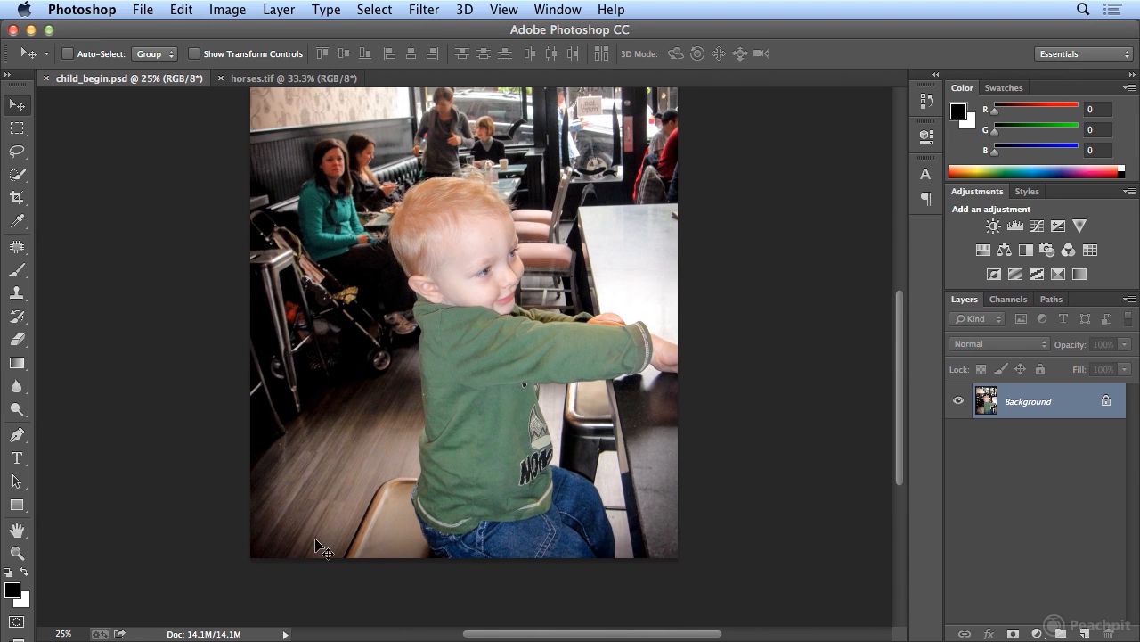
left_click_drag(901, 390, 900, 344)
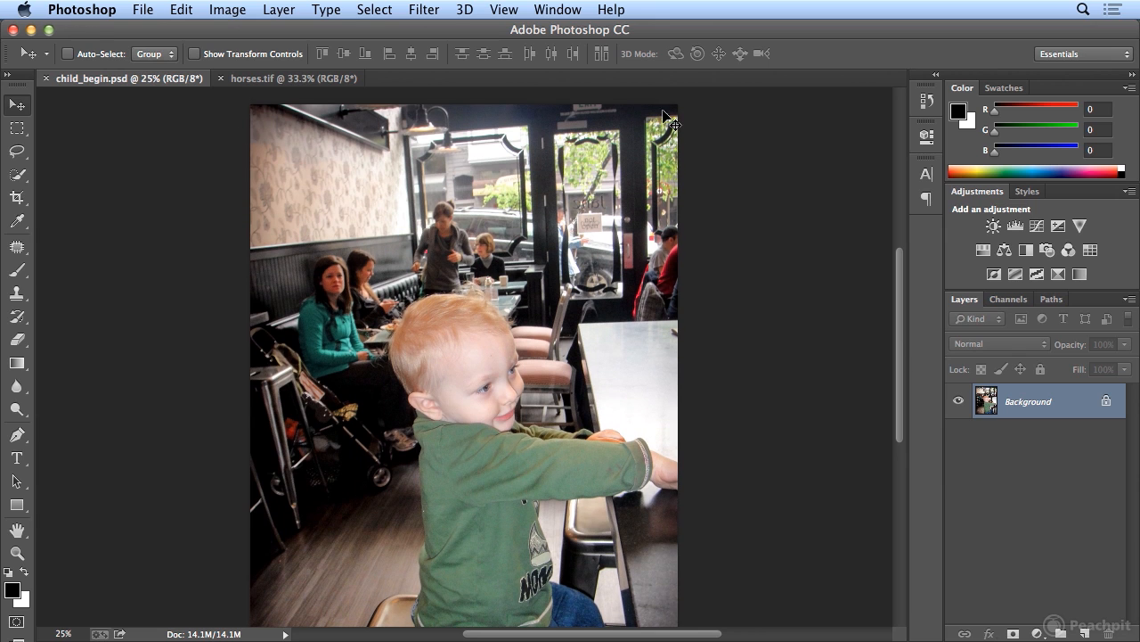
scroll(900, 410, "down", 3)
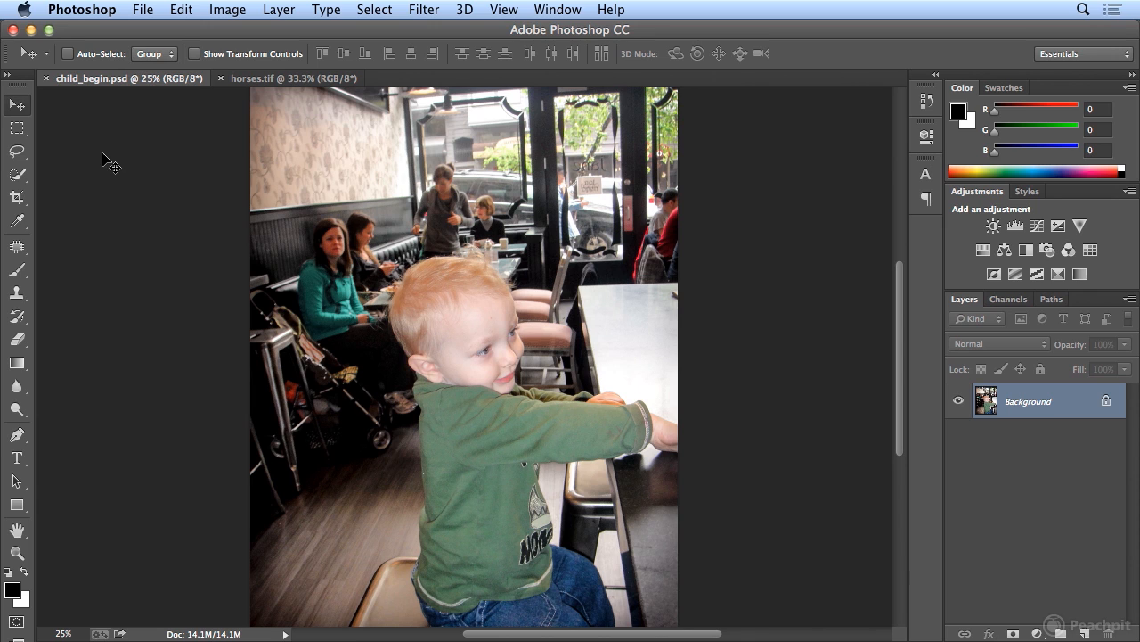
- Select the child and the foreground below with the Quick Selection tool, subtracting the stray table area behind the head
left_click(16, 178)
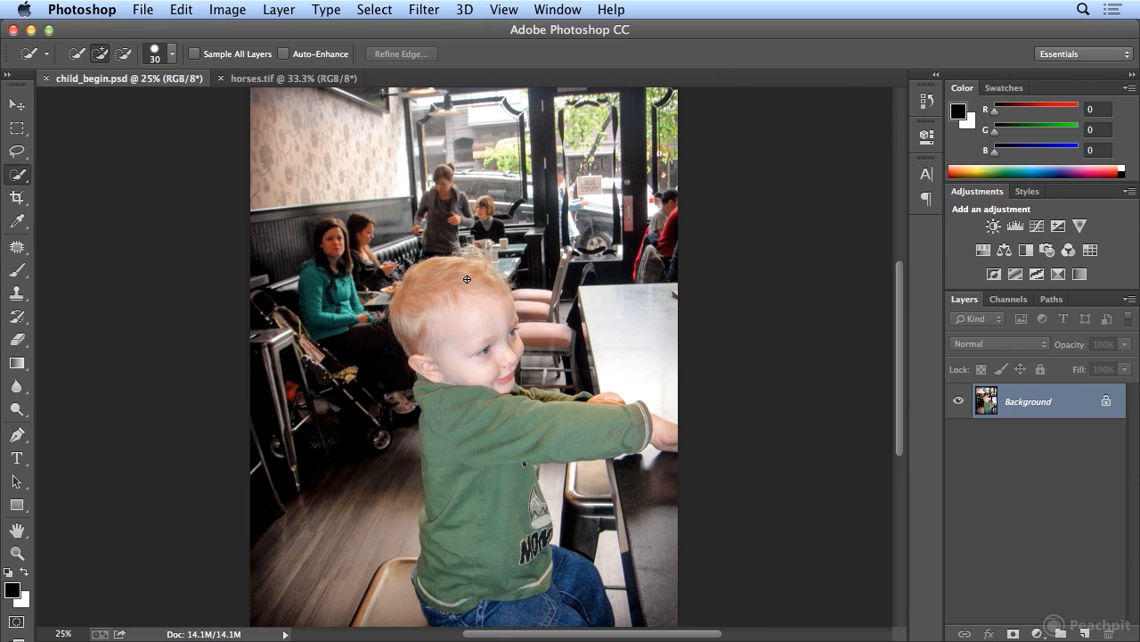
mouse_move(440, 270)
left_mouse_down()
mouse_move(455, 473)
mouse_move(493, 571)
mouse_move(470, 622)
left_mouse_up()
left_click_drag(410, 580, 379, 617)
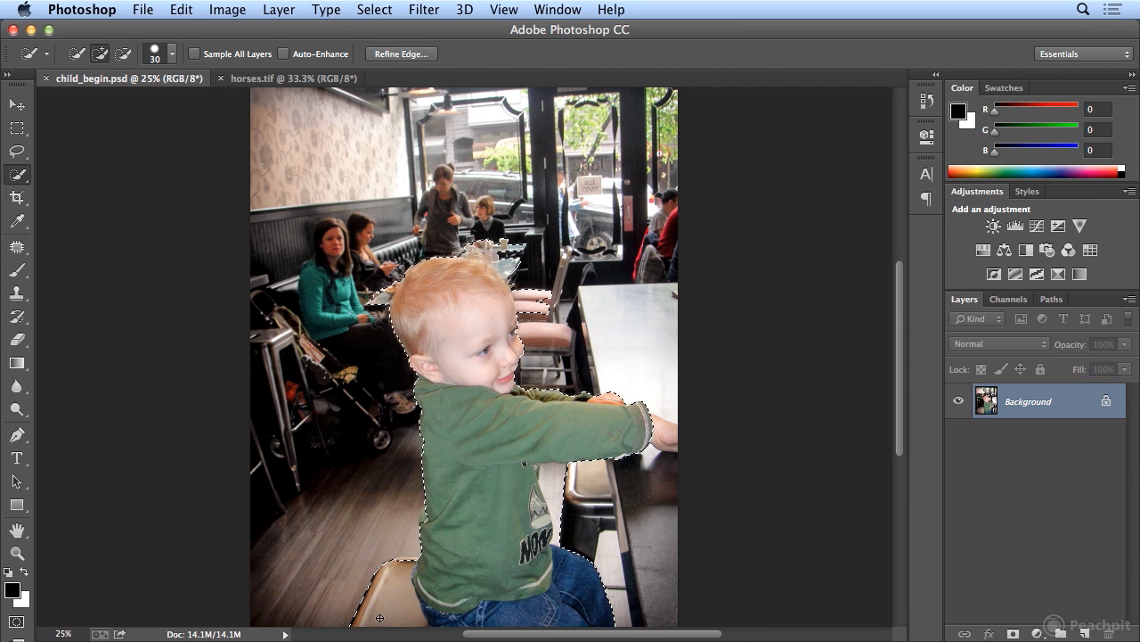
mouse_move(656, 484)
left_mouse_down()
mouse_move(669, 582)
mouse_move(596, 488)
mouse_move(590, 584)
mouse_move(570, 594)
mouse_move(627, 606)
mouse_move(642, 627)
mouse_move(636, 580)
left_mouse_up()
left_click_drag(678, 505, 659, 435)
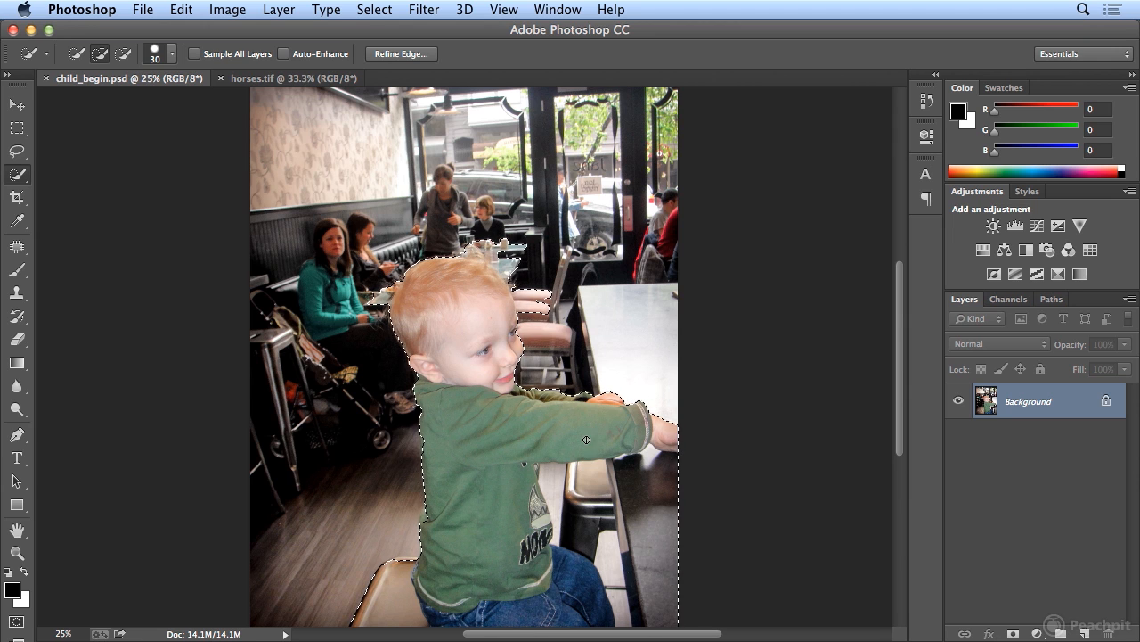
left_click_drag(469, 524, 259, 565)
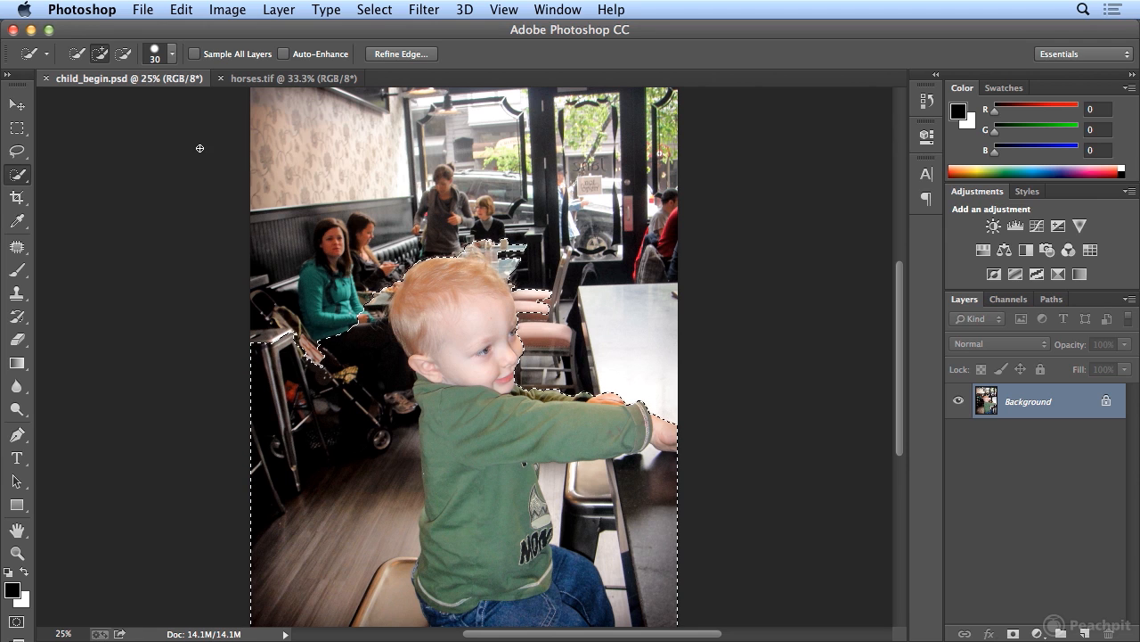
left_click(123, 55)
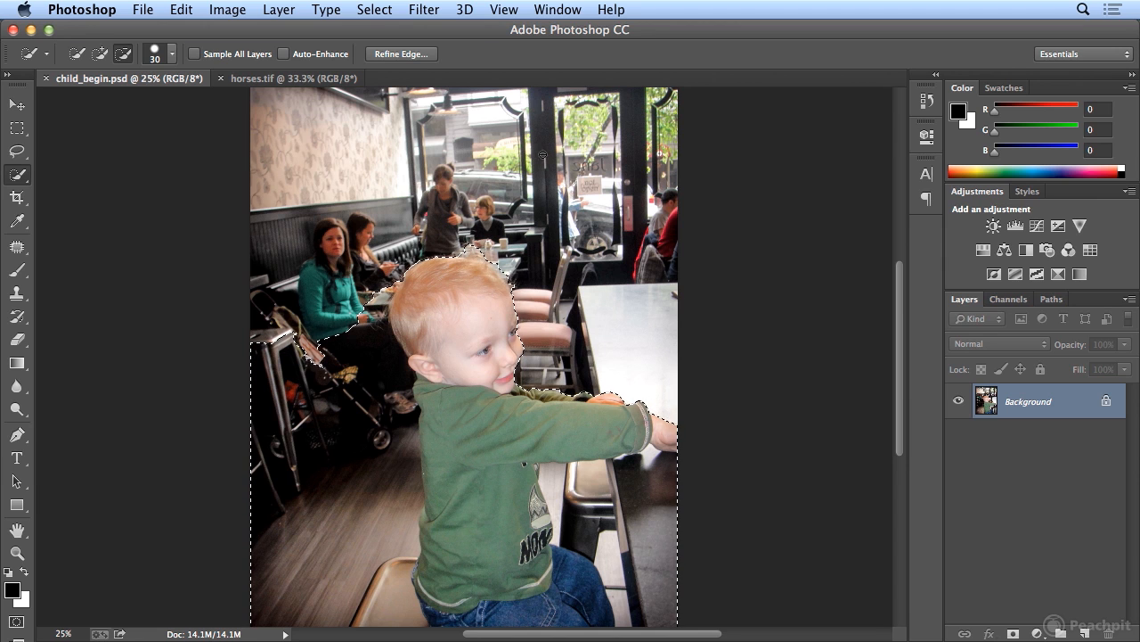
- Convert the Background layer to a smart object for smart filters and rename the layer child
left_click(427, 8)
left_click(430, 65)
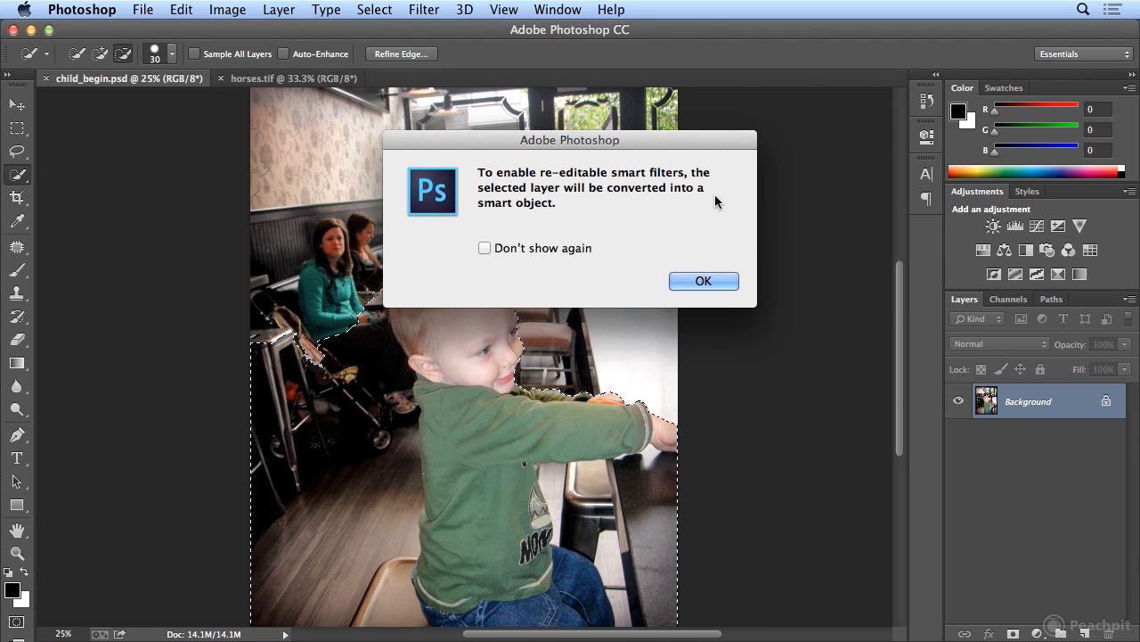
left_click(705, 280)
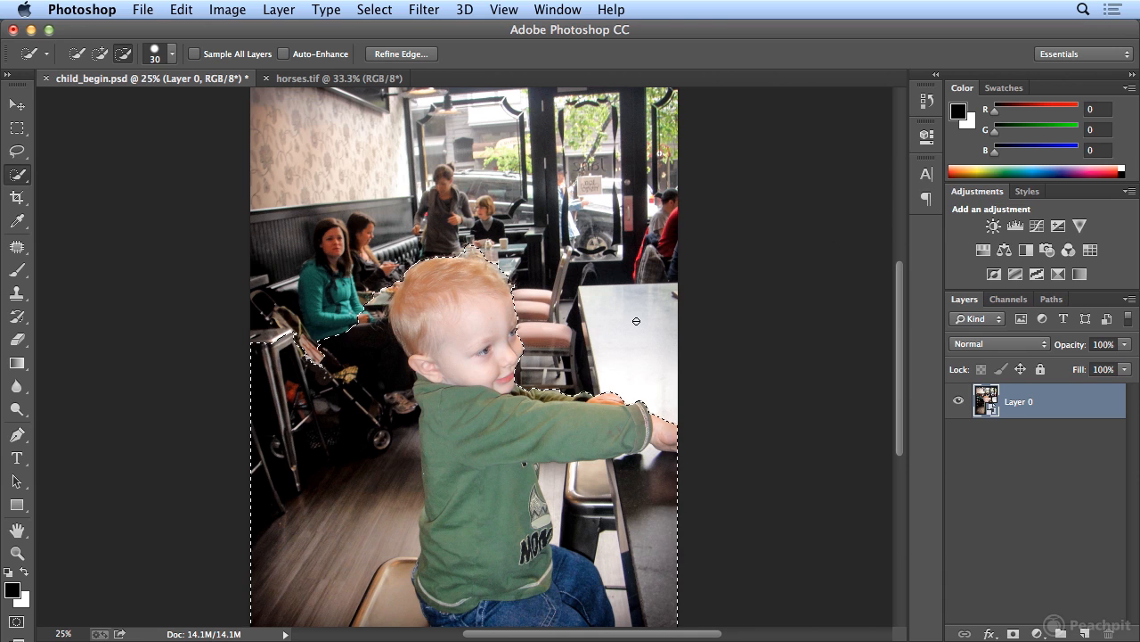
double_click(1009, 402)
type("child")
key("Return")
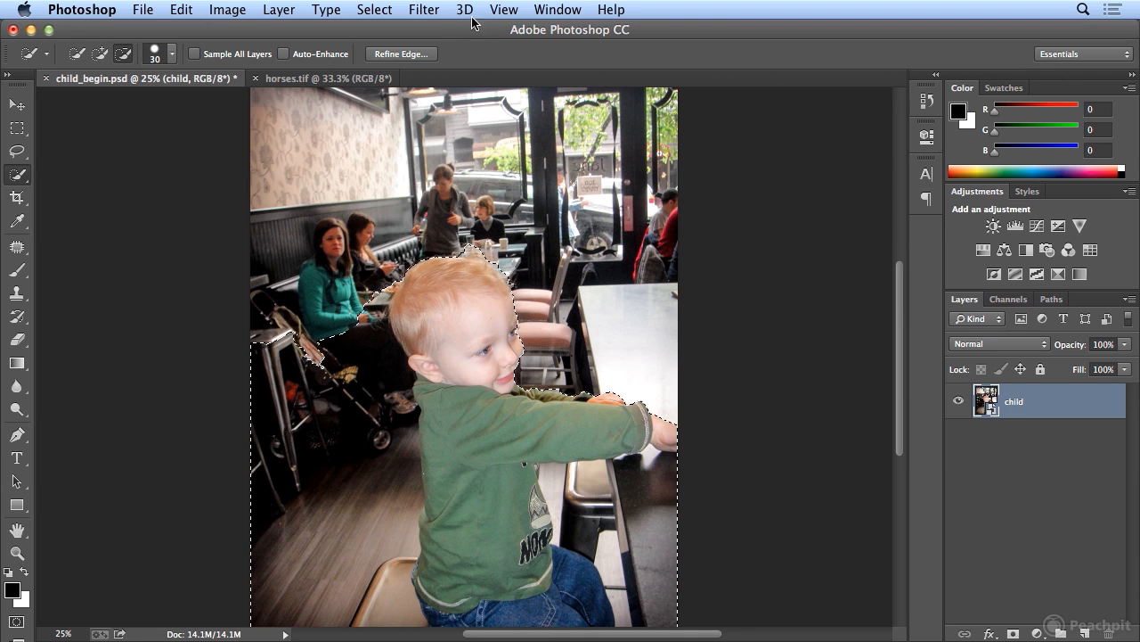
- Refine the selection edge with Smart Radius enabled, a radius of 70.8 px and Shift Edge at +31%
left_click(399, 54)
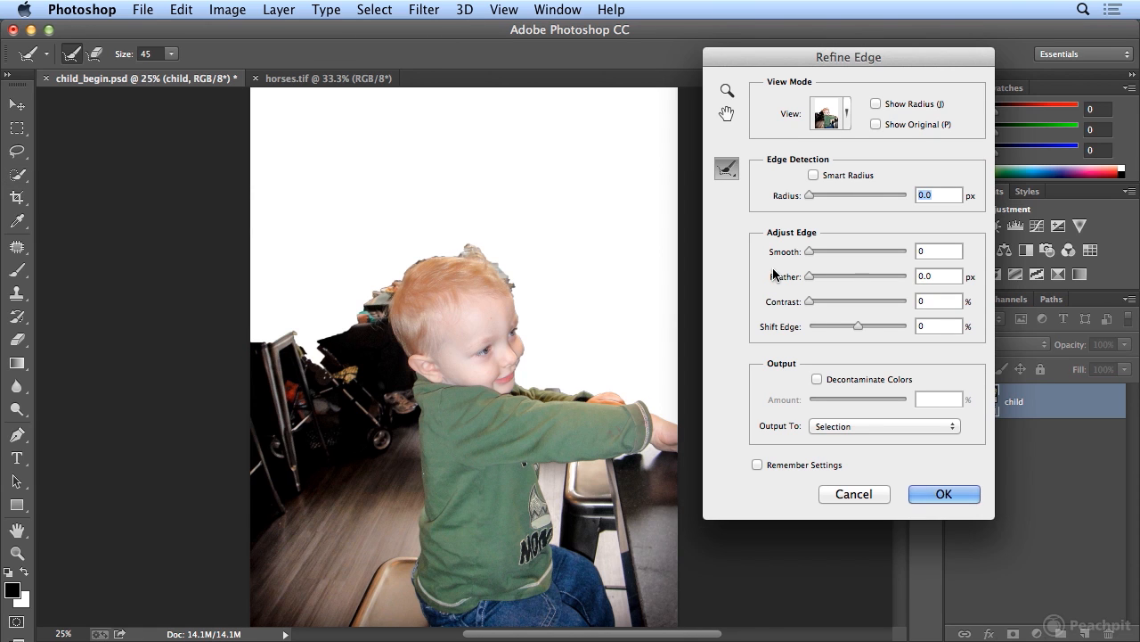
left_click_drag(809, 197, 861, 197)
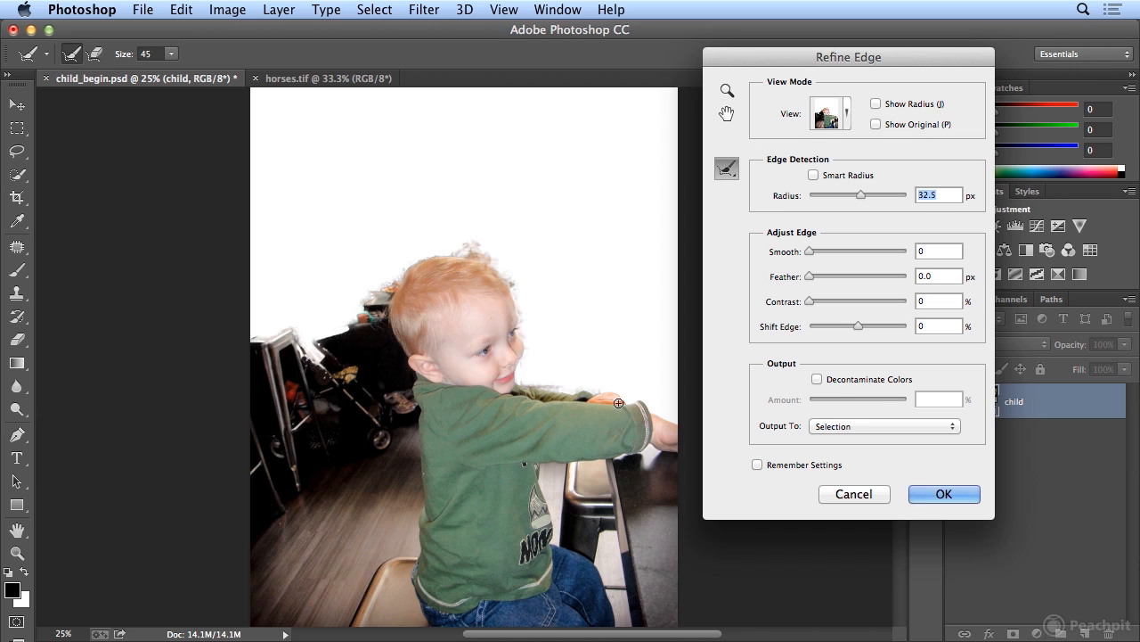
left_click_drag(610, 398, 541, 393)
left_click(818, 177)
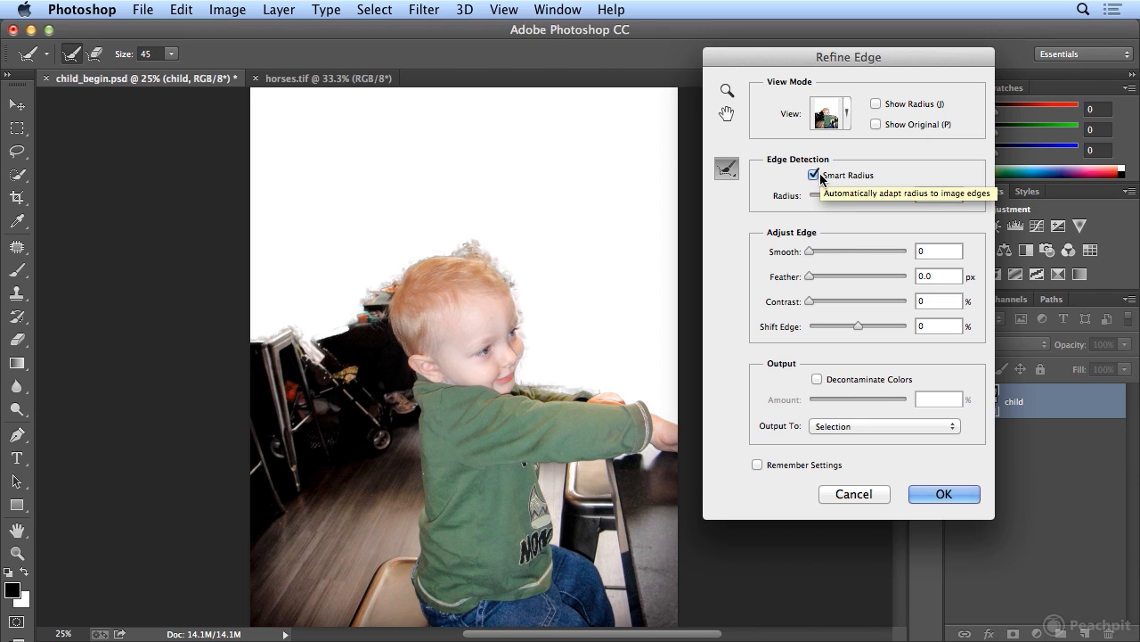
mouse_move(858, 326)
left_mouse_down()
mouse_move(886, 327)
mouse_move(873, 327)
left_mouse_up()
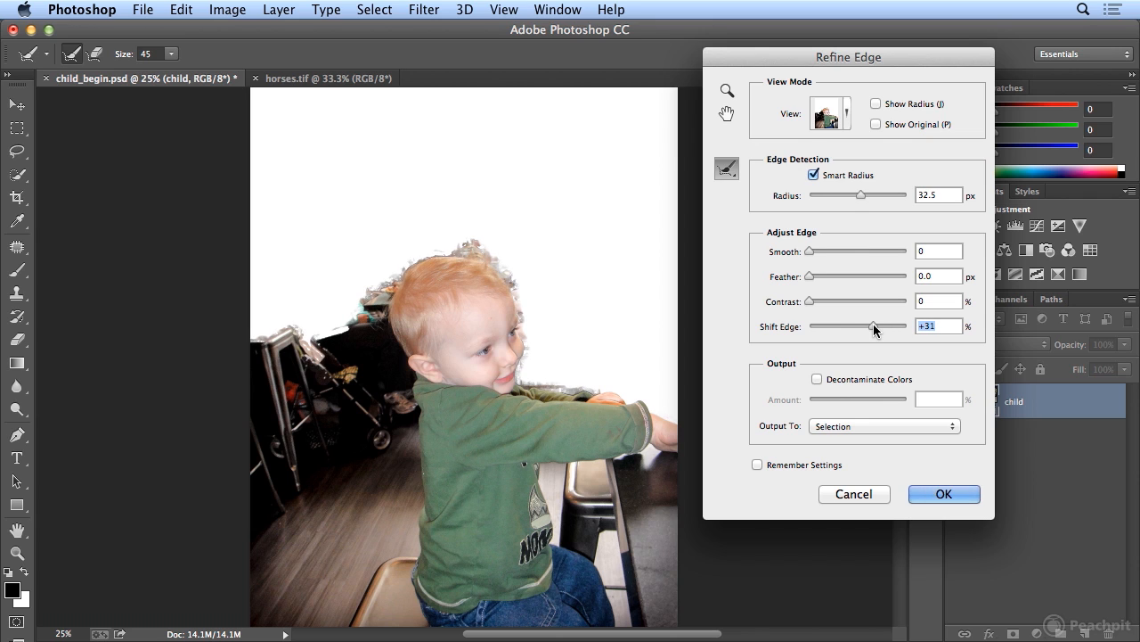
left_click_drag(880, 199, 882, 201)
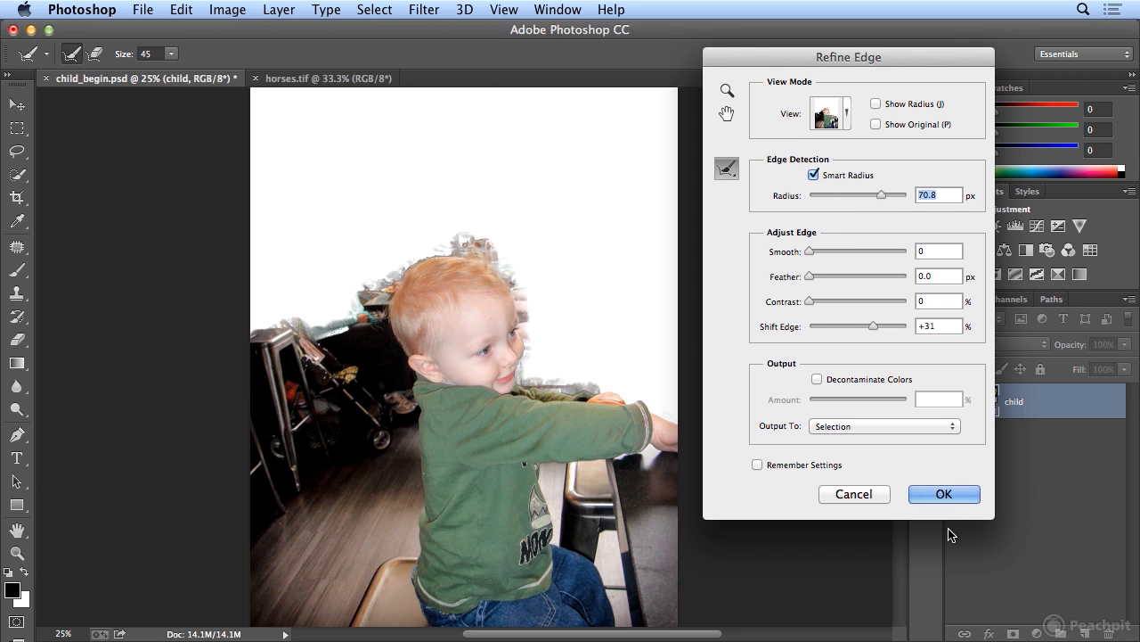
left_click(945, 496)
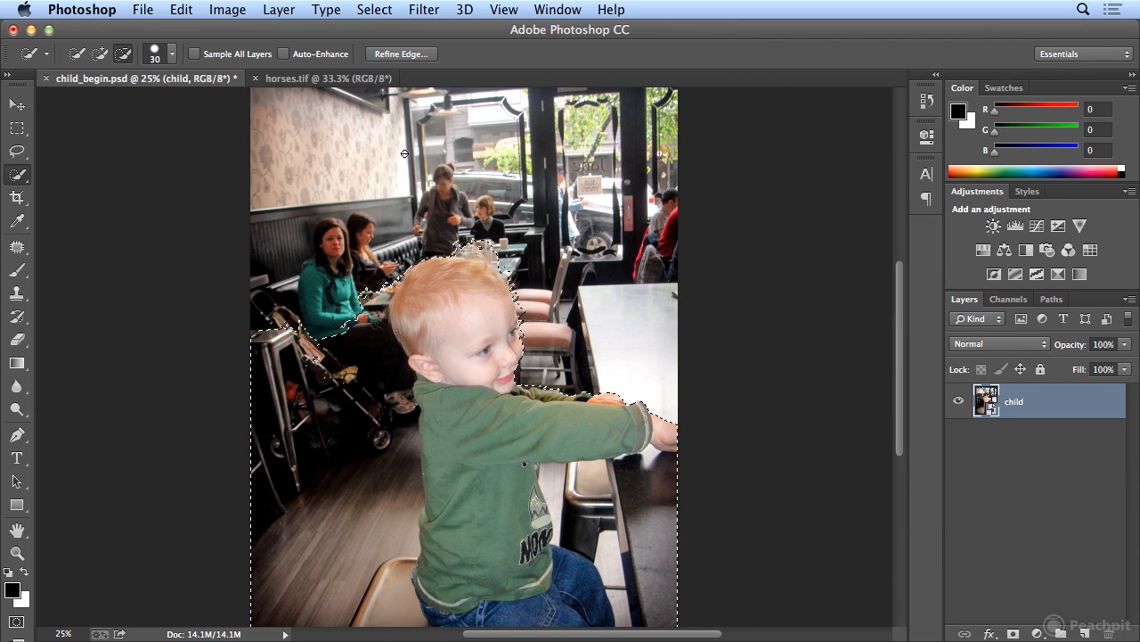
- Invert the selection and apply a Gaussian Blur with a 10.1-pixel radius to the background
left_click(366, 10)
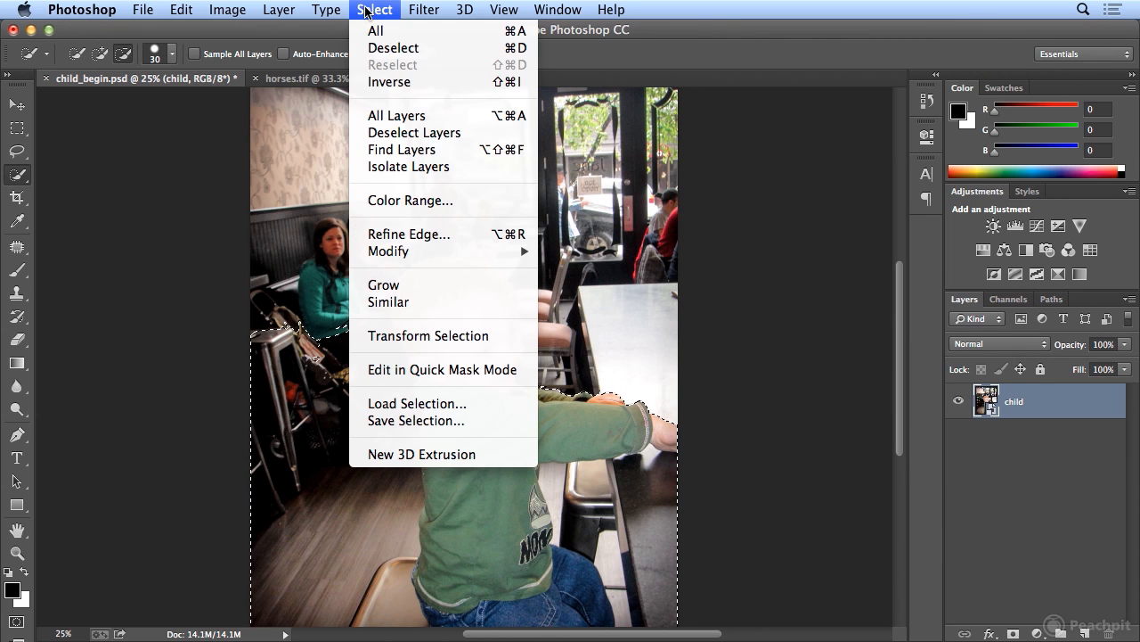
left_click(374, 82)
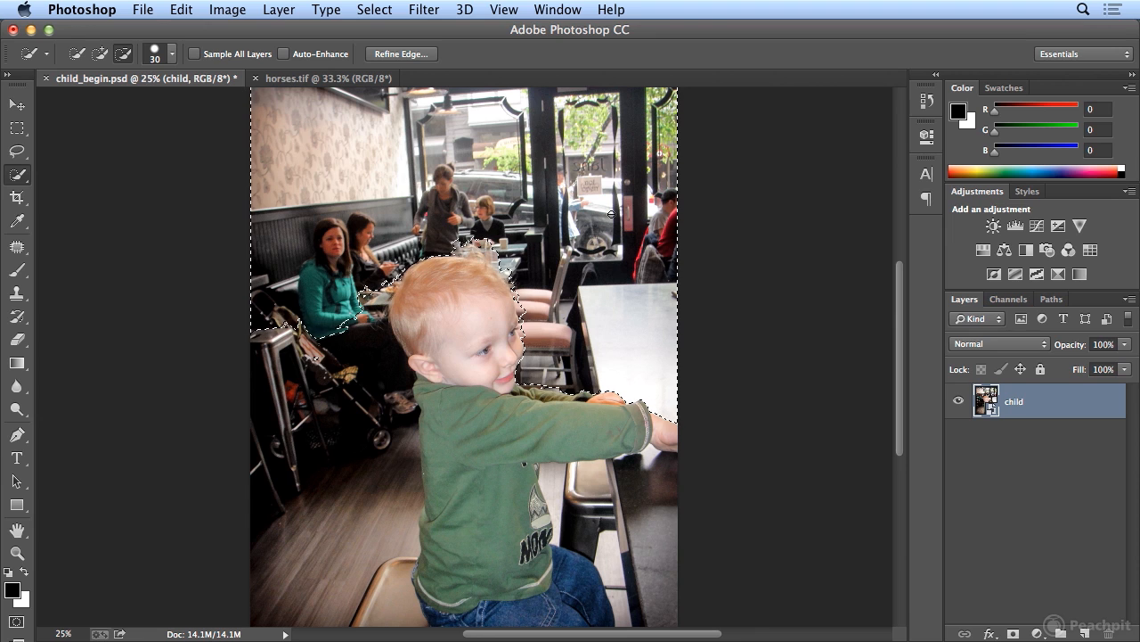
left_click(425, 10)
mouse_move(488, 233)
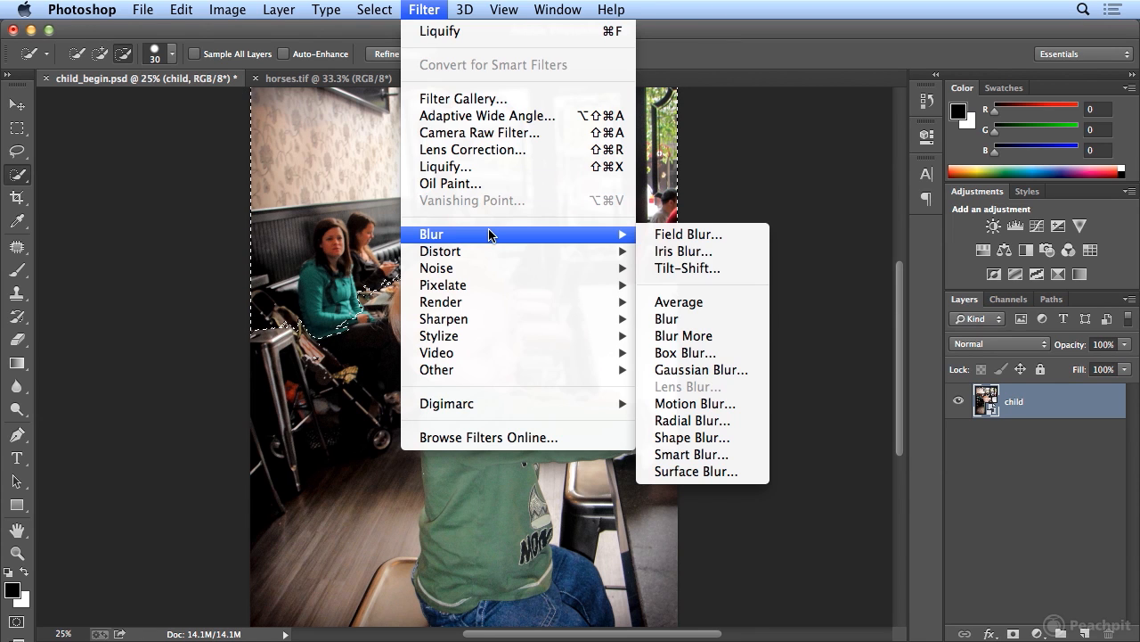
left_click(742, 370)
left_click_drag(511, 167, 726, 133)
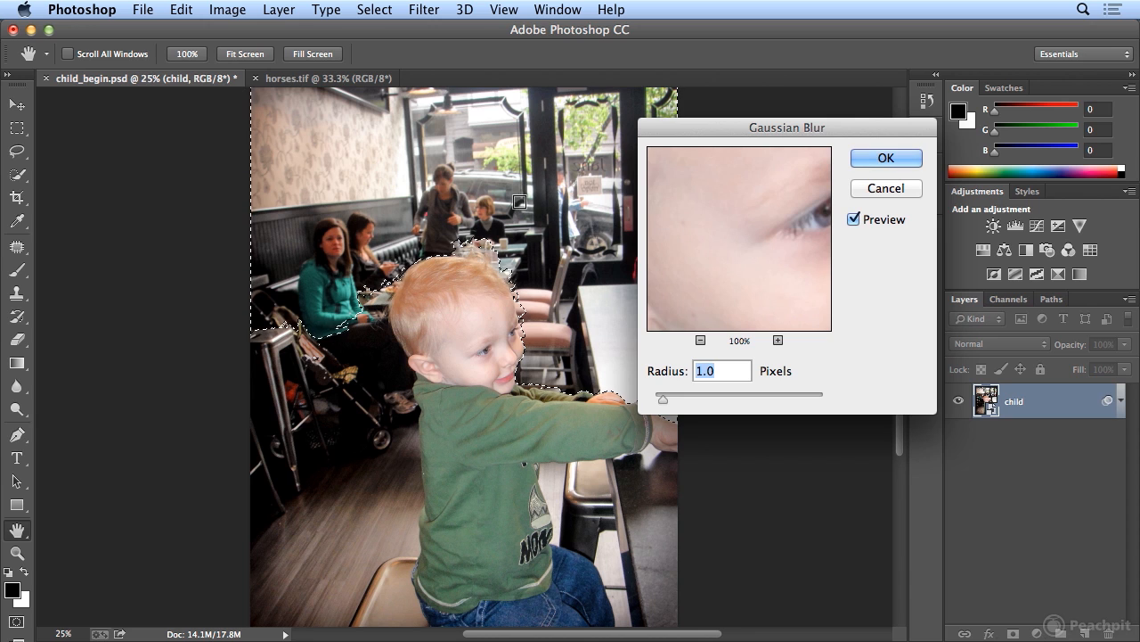
left_click(585, 185)
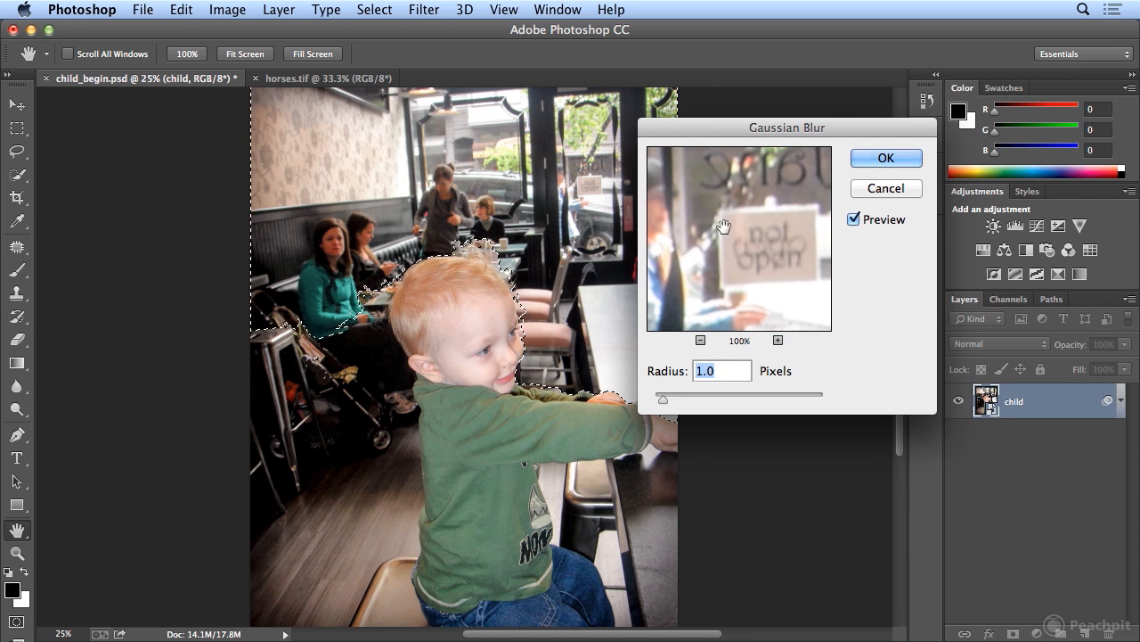
left_click_drag(663, 401, 723, 396)
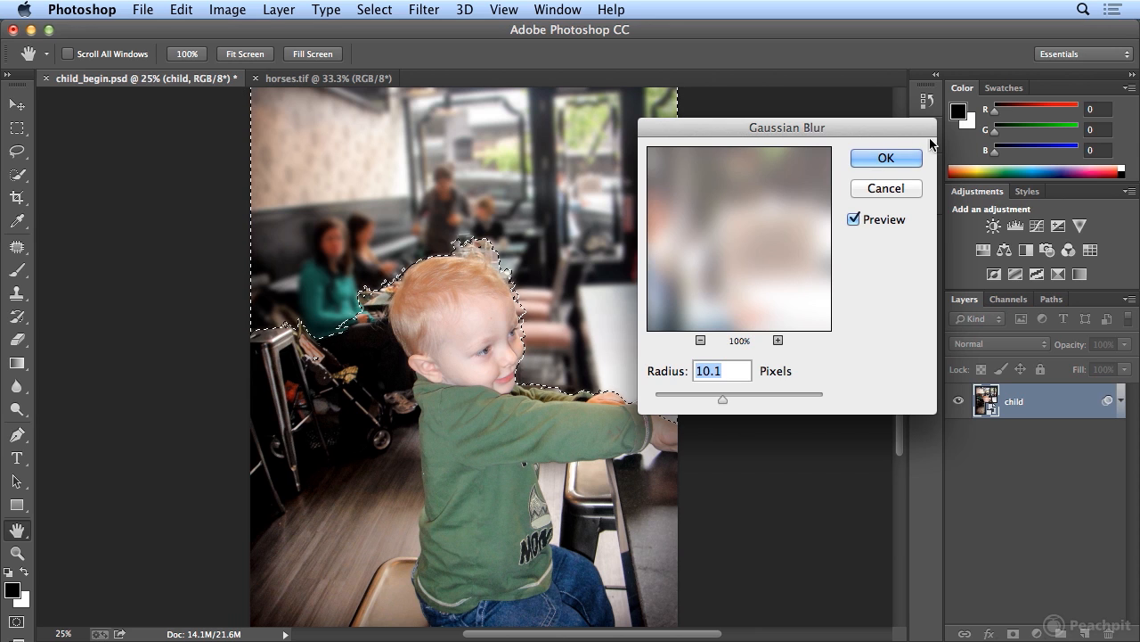
left_click(886, 158)
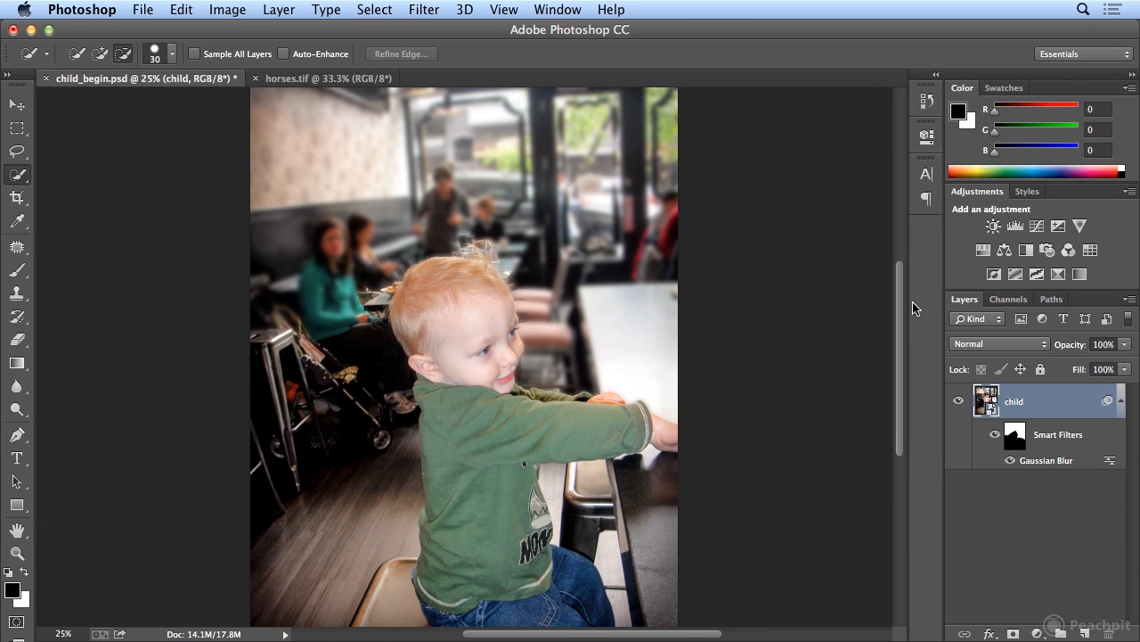
- Compare the photo with the Gaussian Blur smart filter hidden and shown, leaving the filter visible
left_click(1010, 461)
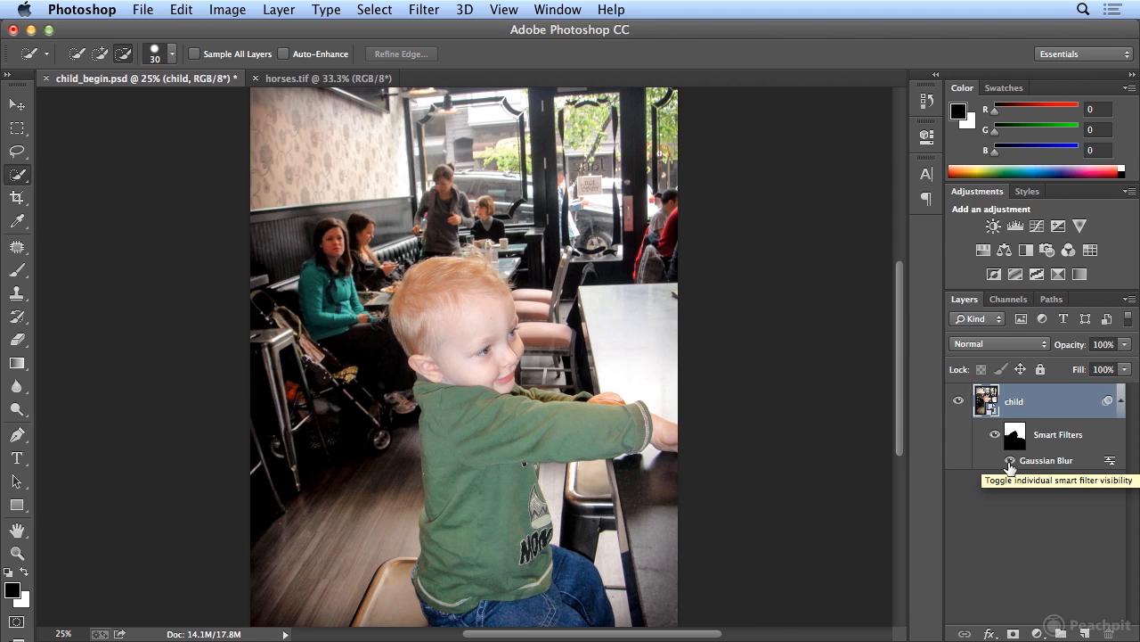
left_click(1010, 462)
left_click(1010, 462)
left_click(1010, 461)
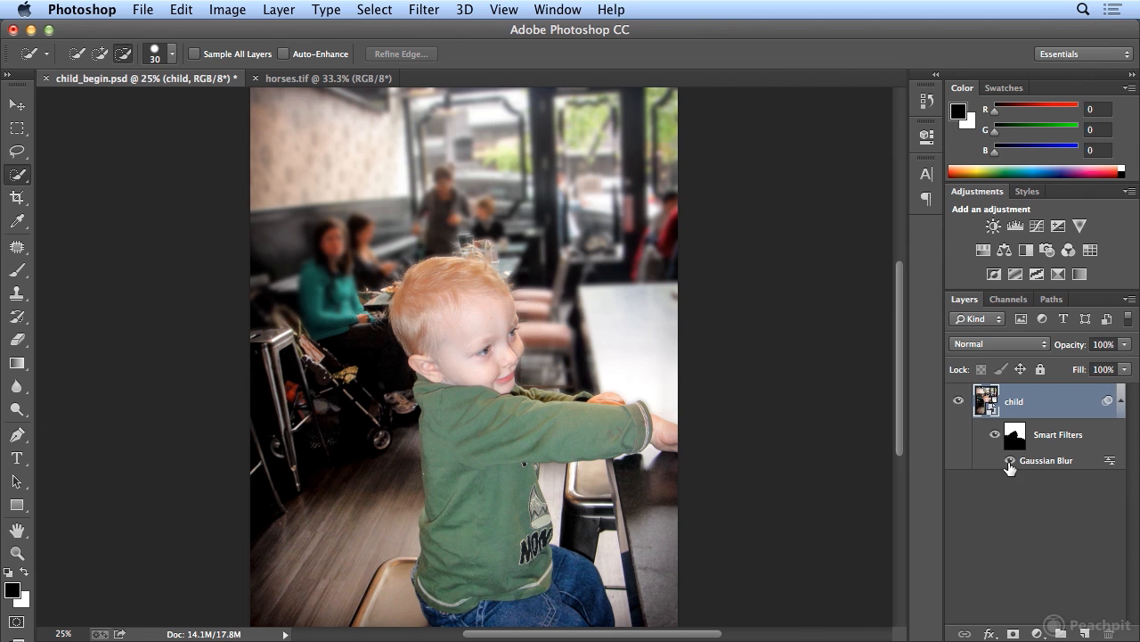
- Paint white on the smart filter mask with a 200 px brush over the stroller area and around the child's hair
left_click(1019, 443)
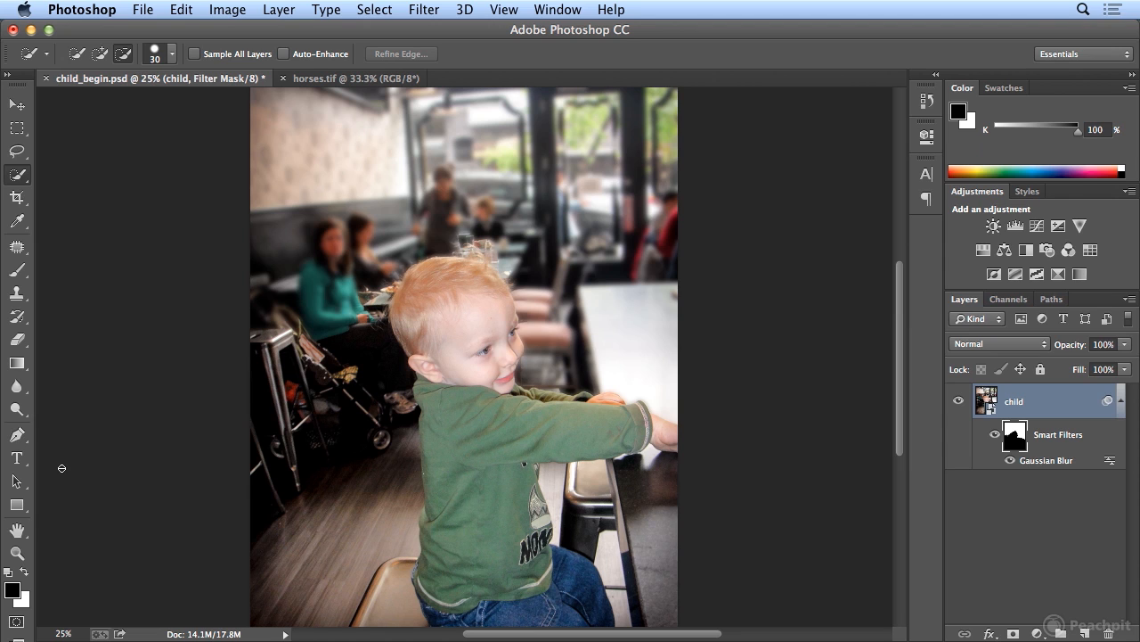
key("b")
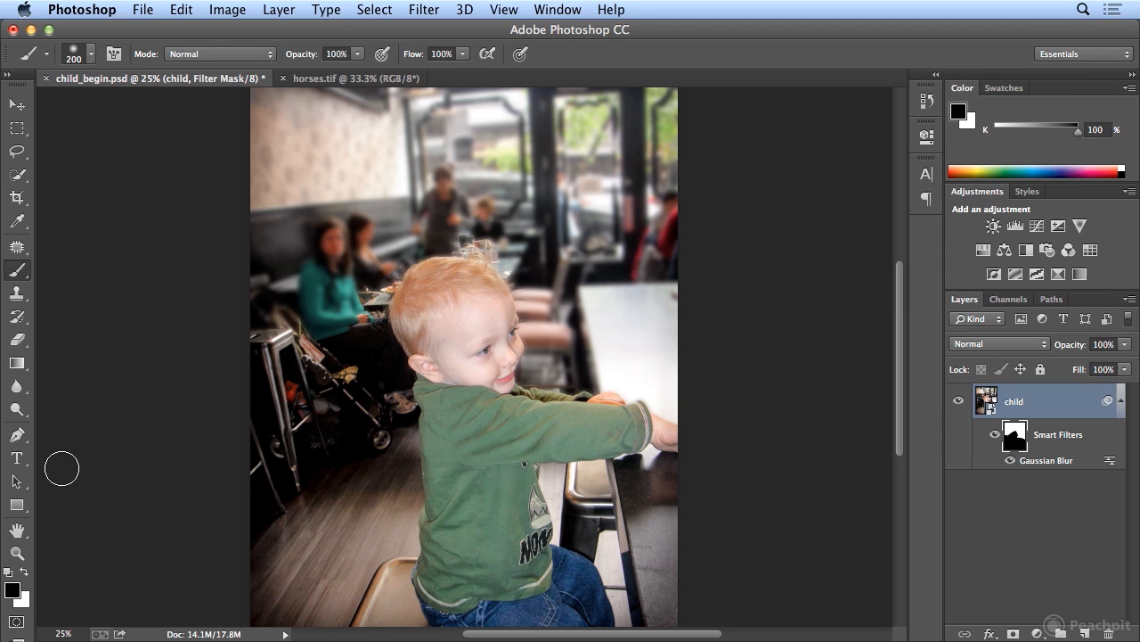
left_click(29, 572)
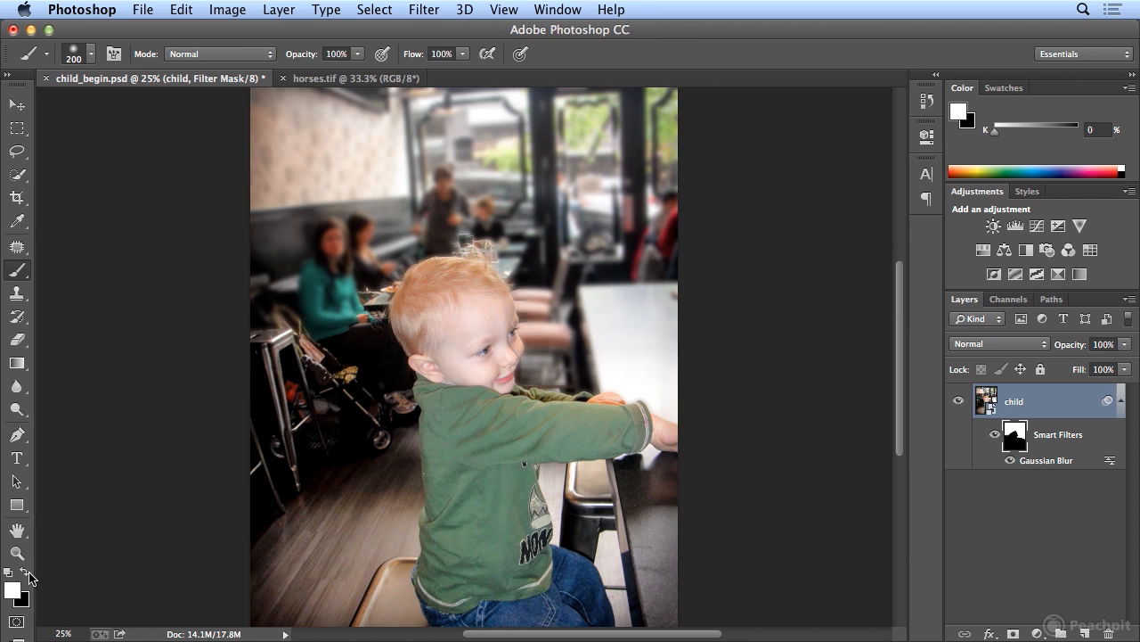
mouse_move(328, 350)
left_mouse_down()
mouse_move(268, 323)
mouse_move(293, 334)
mouse_move(251, 365)
mouse_move(287, 350)
mouse_move(330, 359)
mouse_move(309, 356)
mouse_move(385, 425)
mouse_move(390, 384)
mouse_move(406, 415)
mouse_move(337, 362)
mouse_move(353, 346)
mouse_move(358, 306)
mouse_move(337, 293)
mouse_move(364, 299)
mouse_move(383, 265)
mouse_move(372, 299)
mouse_move(388, 254)
mouse_move(419, 227)
mouse_move(471, 222)
mouse_move(428, 218)
mouse_move(489, 228)
mouse_move(531, 278)
left_mouse_up()
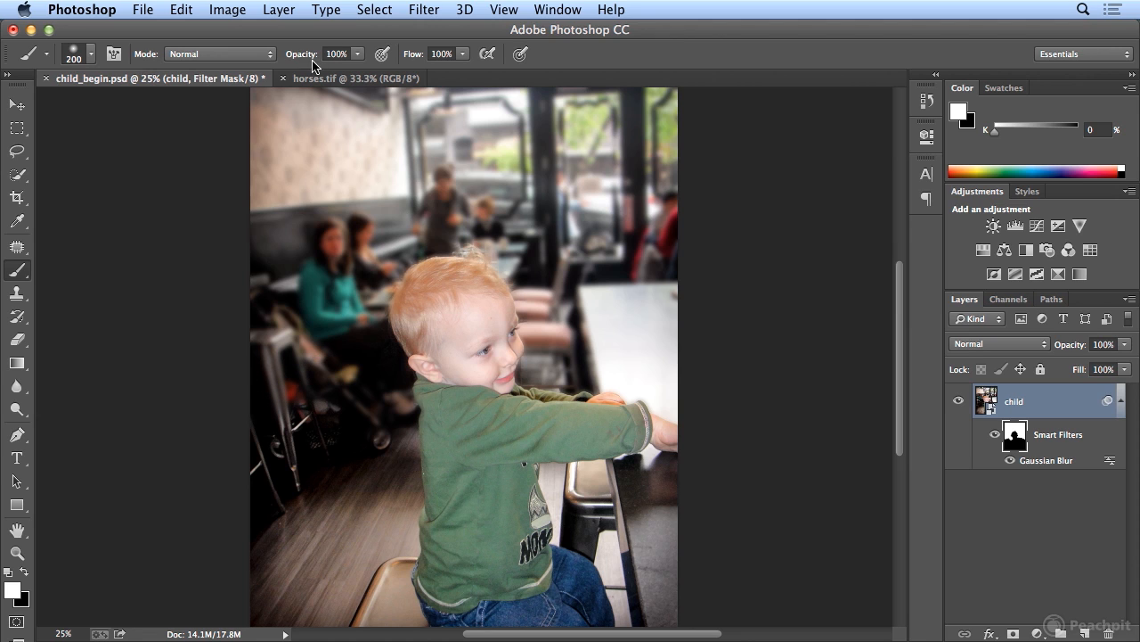
- Set the brush opacity to 35% and paint the filter mask over the metal stool and the floor's far edge
left_click(357, 54)
left_click_drag(363, 73, 306, 75)
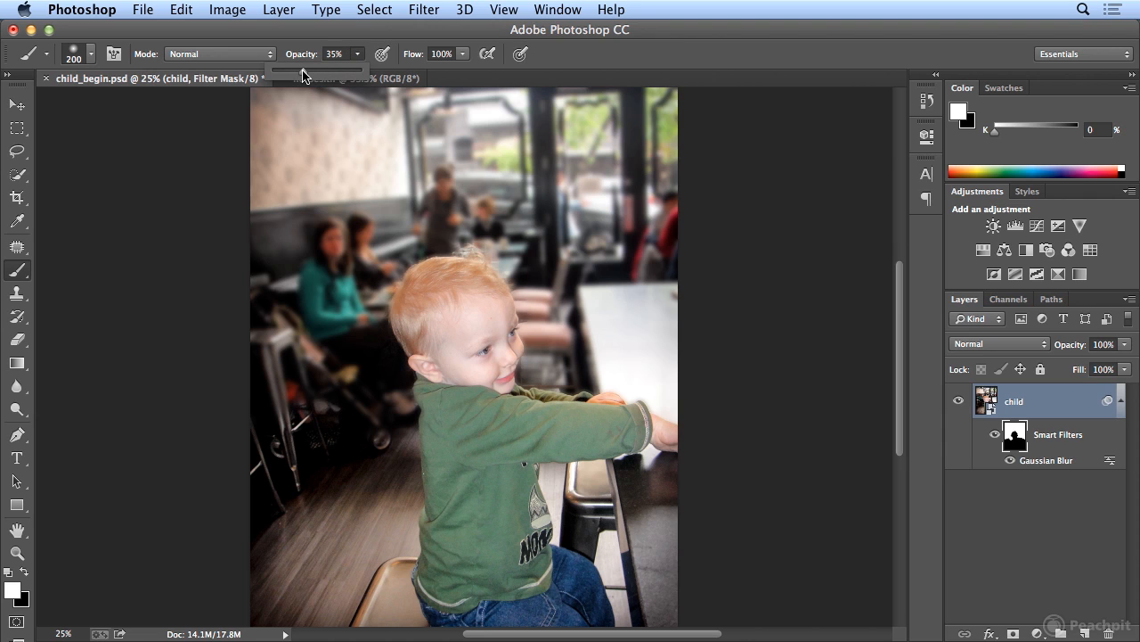
mouse_move(251, 427)
left_mouse_down()
mouse_move(342, 419)
mouse_move(232, 449)
mouse_move(340, 444)
mouse_move(257, 449)
mouse_move(381, 416)
mouse_move(362, 426)
mouse_move(392, 441)
mouse_move(378, 458)
mouse_move(396, 439)
mouse_move(369, 453)
mouse_move(271, 419)
mouse_move(293, 409)
mouse_move(302, 425)
mouse_move(237, 475)
mouse_move(269, 486)
mouse_move(263, 509)
mouse_move(279, 496)
mouse_move(269, 470)
mouse_move(238, 450)
mouse_move(316, 474)
mouse_move(246, 468)
mouse_move(307, 492)
mouse_move(292, 492)
mouse_move(246, 449)
mouse_move(299, 423)
mouse_move(316, 488)
left_mouse_up()
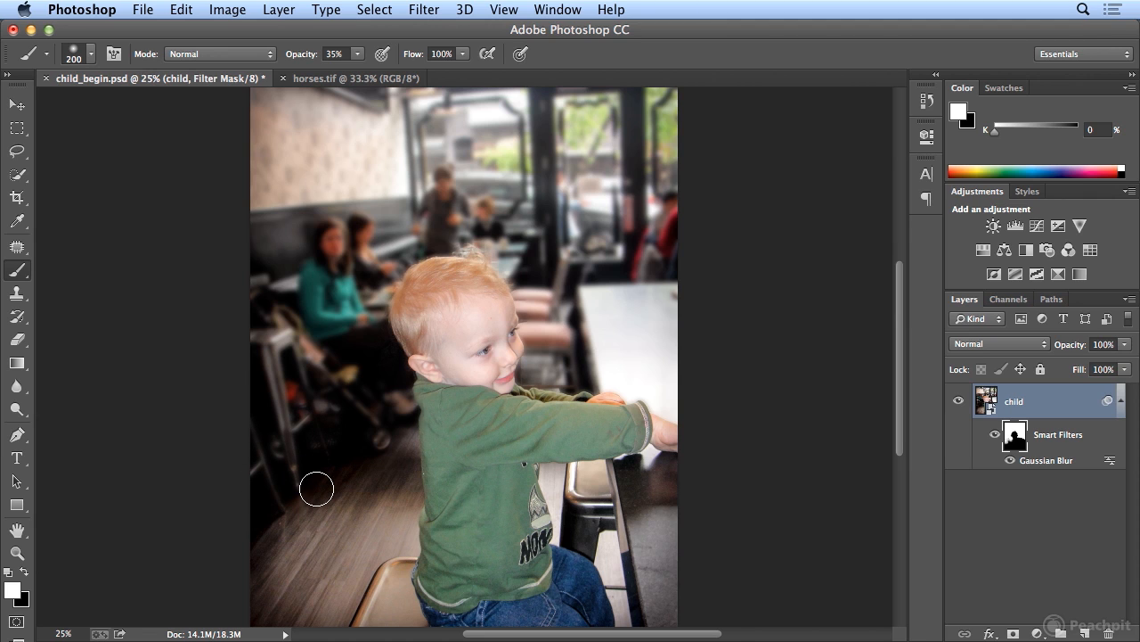
- Reduce the brush size to 150 and paint the filter mask over the stool beneath the child's arm and the floor behind
key("bracketleft")
key("bracketleft")
mouse_move(551, 481)
left_mouse_down()
mouse_move(585, 538)
mouse_move(557, 491)
mouse_move(608, 536)
mouse_move(608, 485)
mouse_move(614, 568)
mouse_move(602, 474)
mouse_move(591, 488)
mouse_move(615, 467)
left_mouse_up()
mouse_move(554, 506)
left_mouse_down()
mouse_move(567, 531)
mouse_move(604, 542)
mouse_move(620, 589)
mouse_move(597, 535)
mouse_move(623, 619)
mouse_move(618, 555)
mouse_move(634, 611)
mouse_move(604, 531)
mouse_move(569, 528)
mouse_move(569, 497)
mouse_move(609, 504)
mouse_move(417, 534)
mouse_move(397, 471)
mouse_move(383, 469)
mouse_move(372, 431)
left_mouse_up()
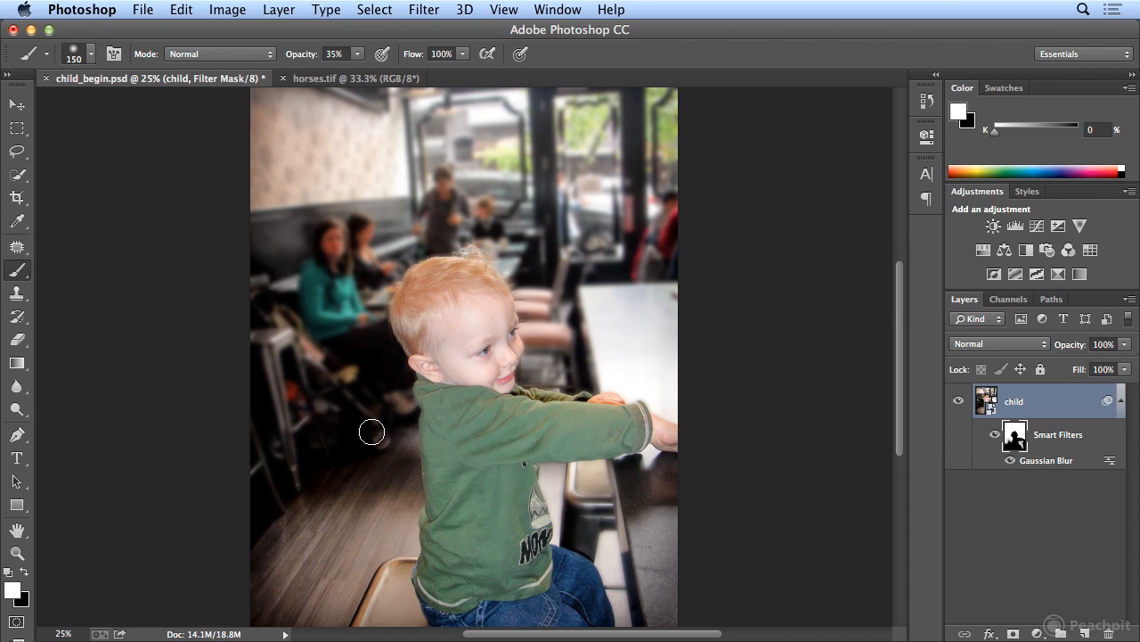
- Compare the photo with all smart filters hidden and shown, leaving them visible, and reselect the smart filter mask
left_click(996, 435)
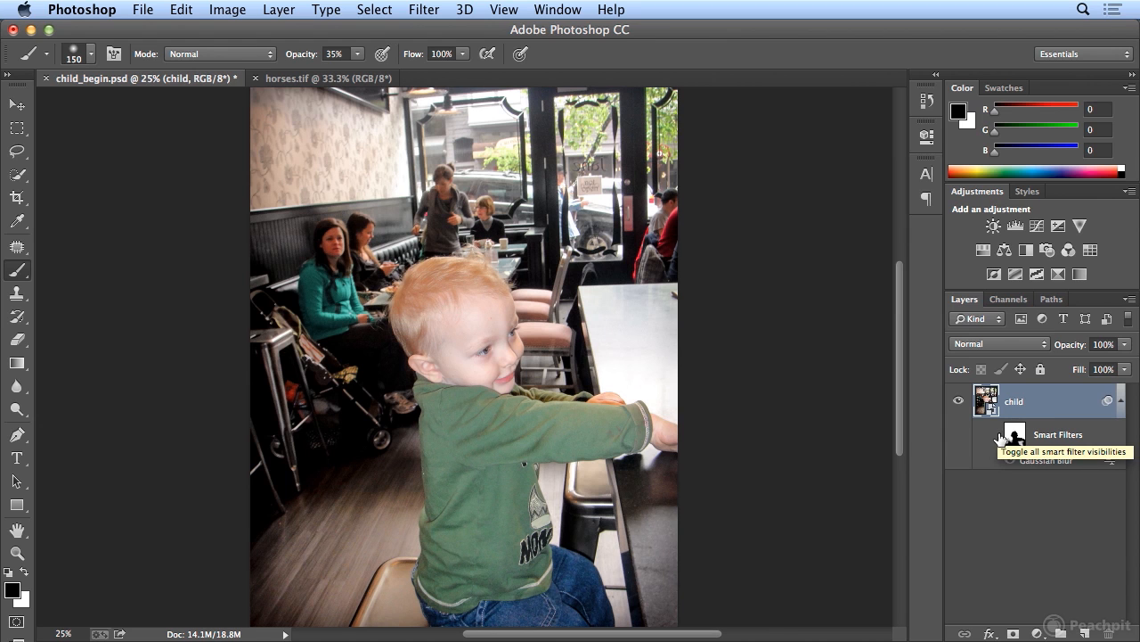
left_click(997, 435)
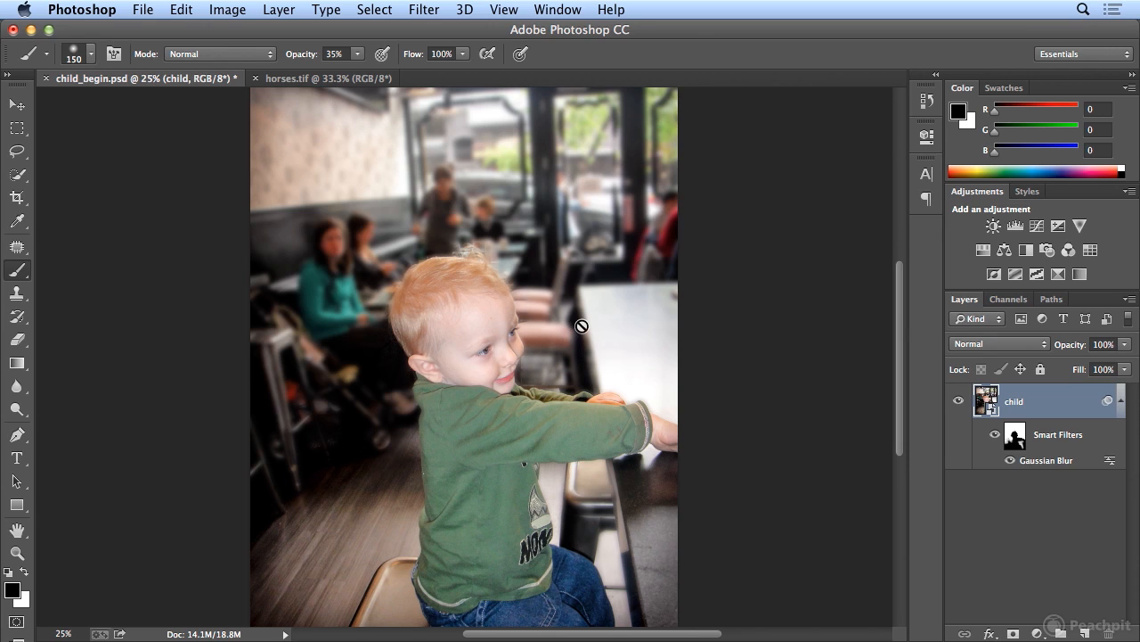
left_click(1006, 437)
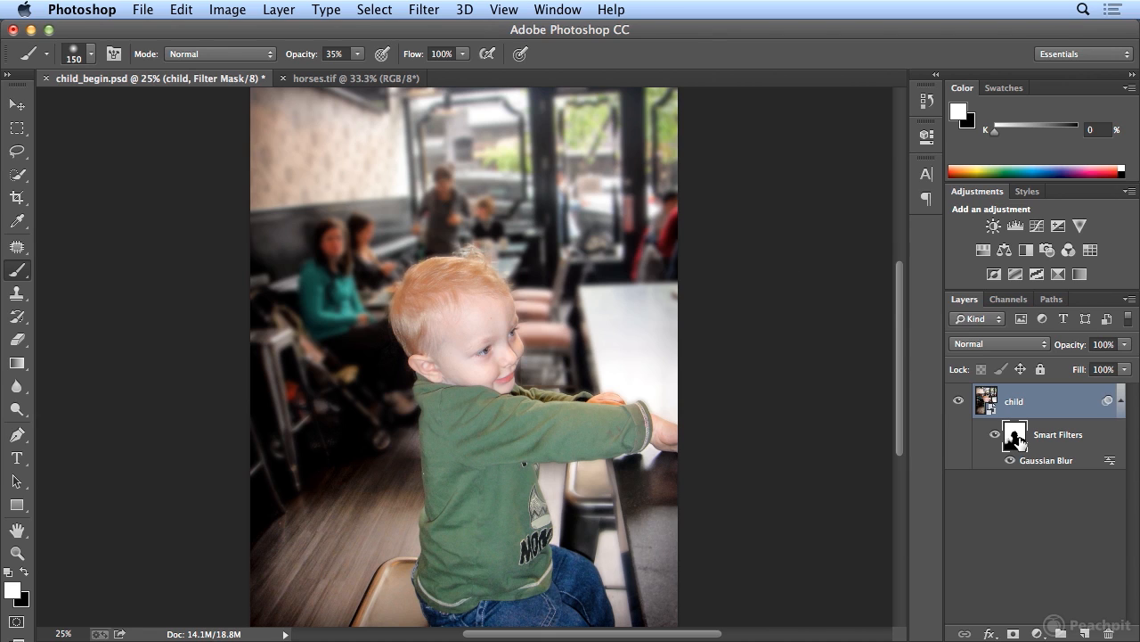
left_click(438, 9)
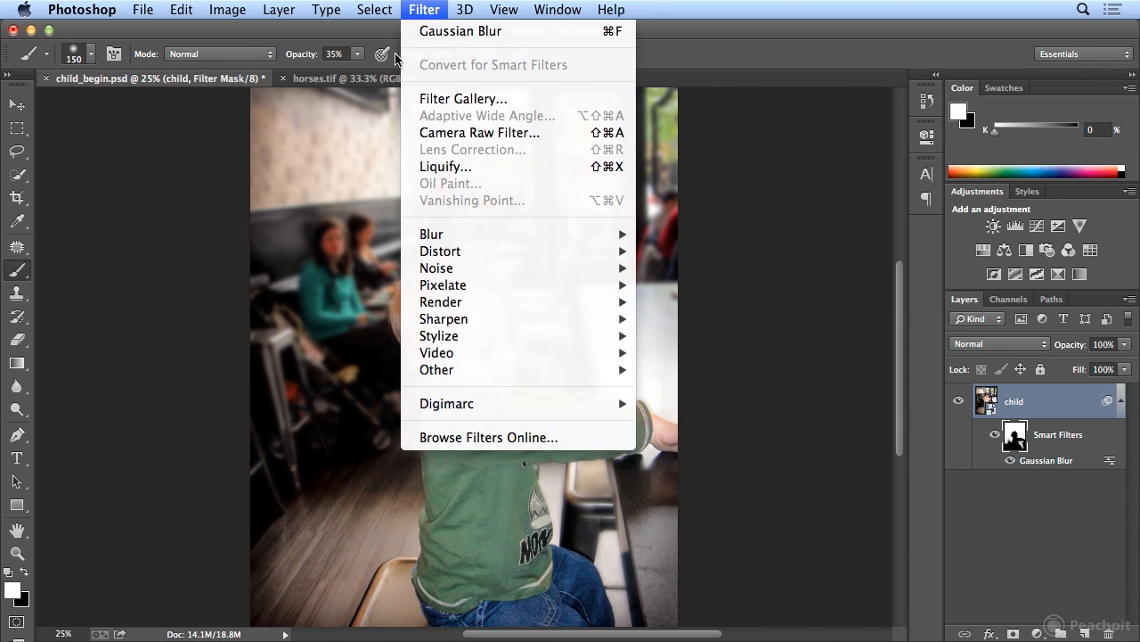
key("Escape")
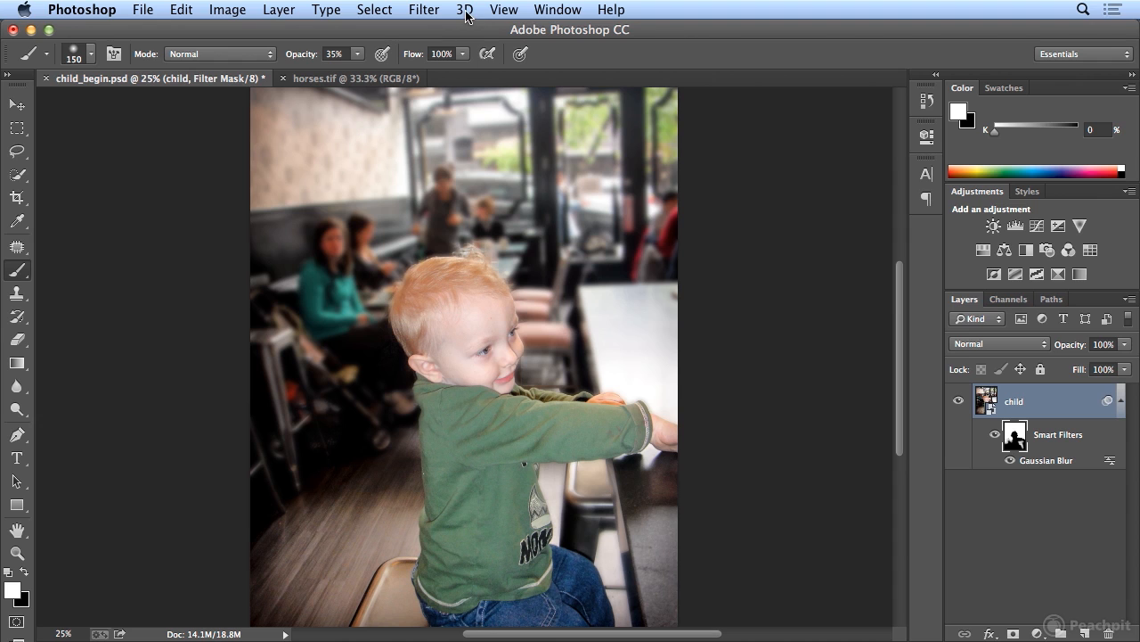
left_click(425, 9)
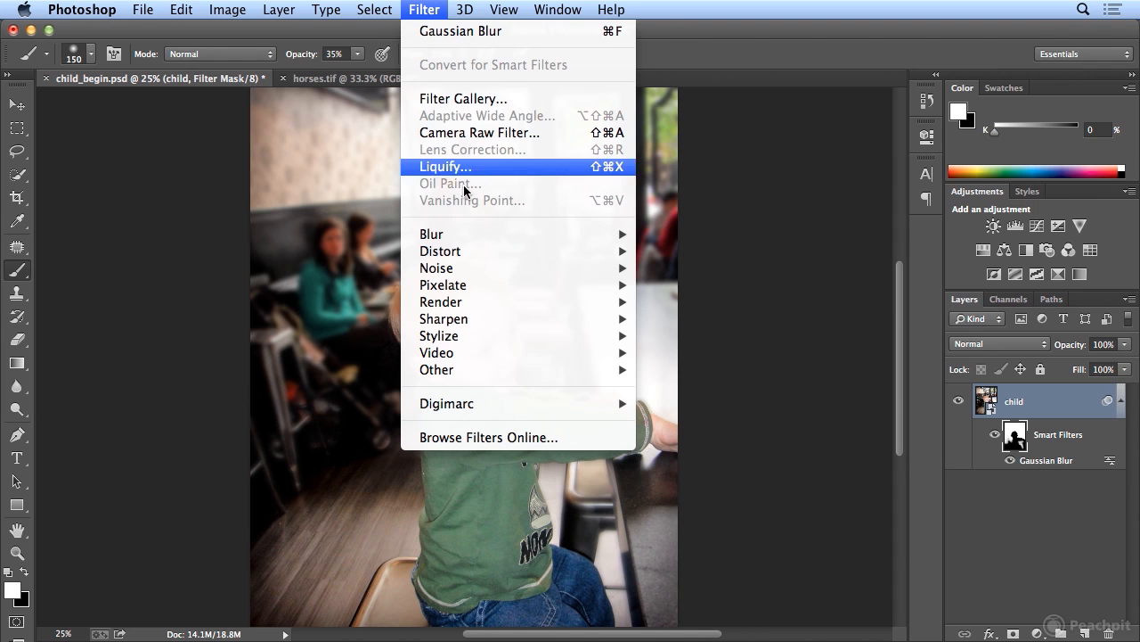
mouse_move(478, 306)
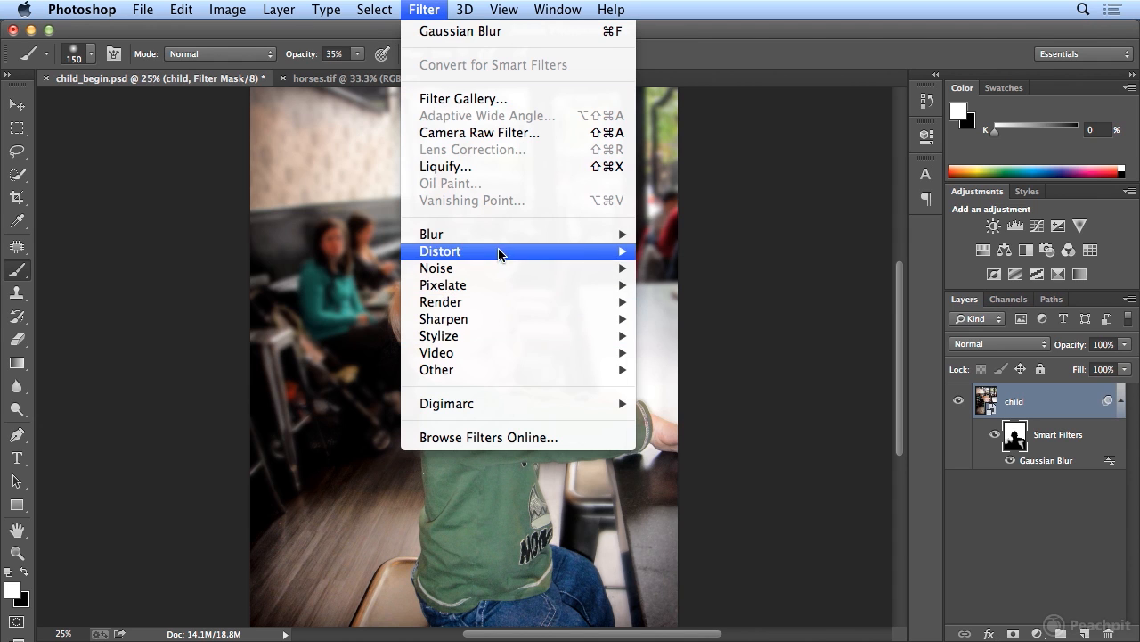
mouse_move(497, 234)
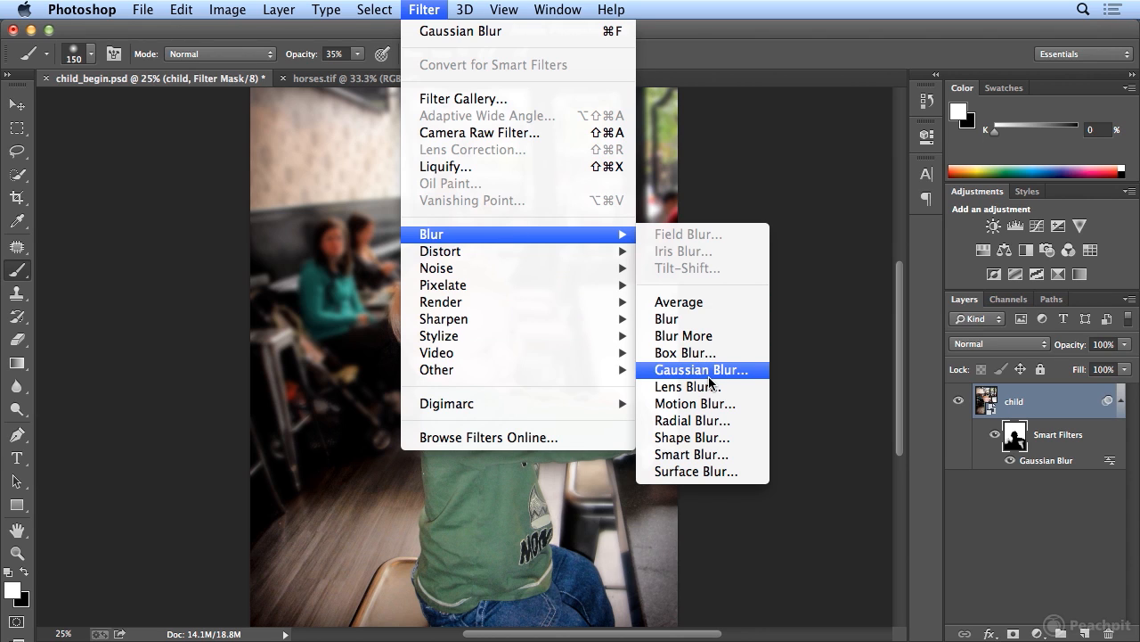